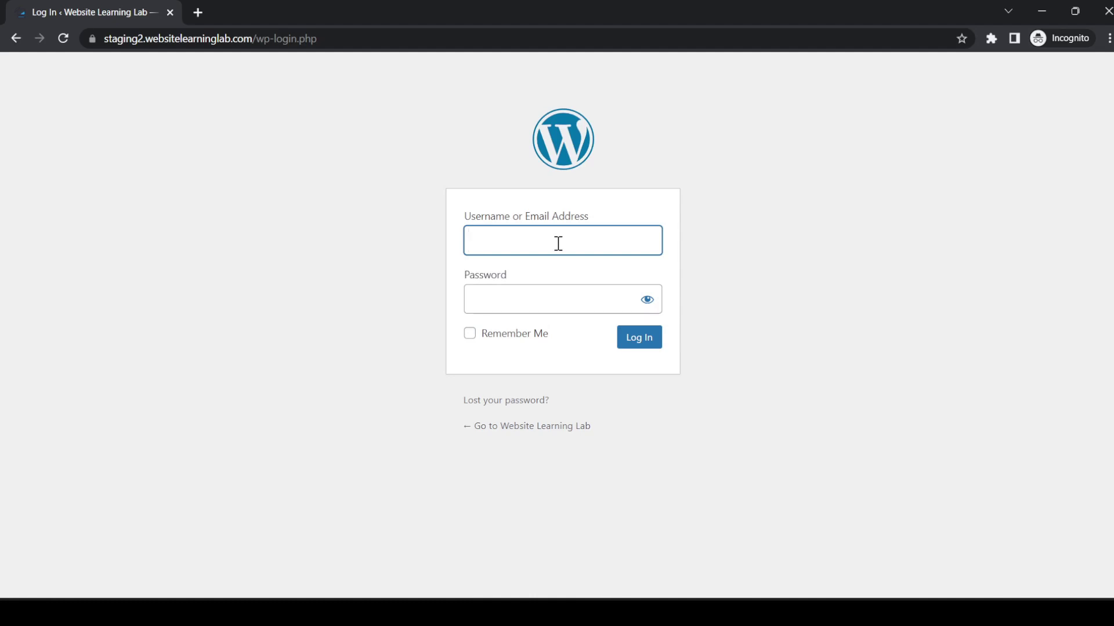
Step: Attempt a login with the unregistered username 'Example1' and a fake password
type("Example1")
left_click(526, 311)
type("••••••••••••")
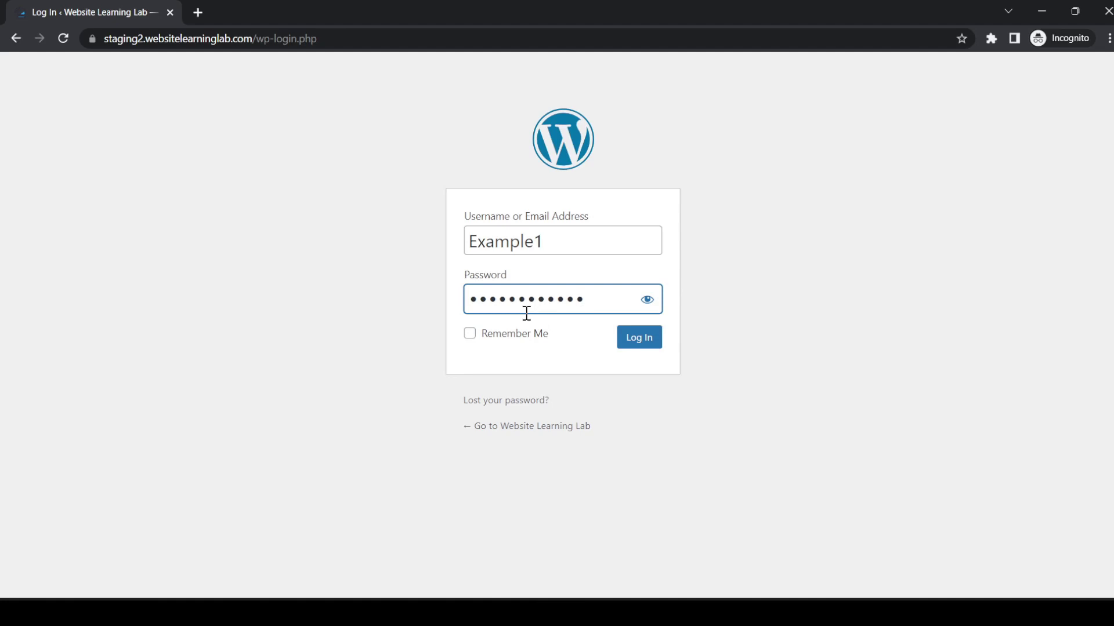
left_click(636, 348)
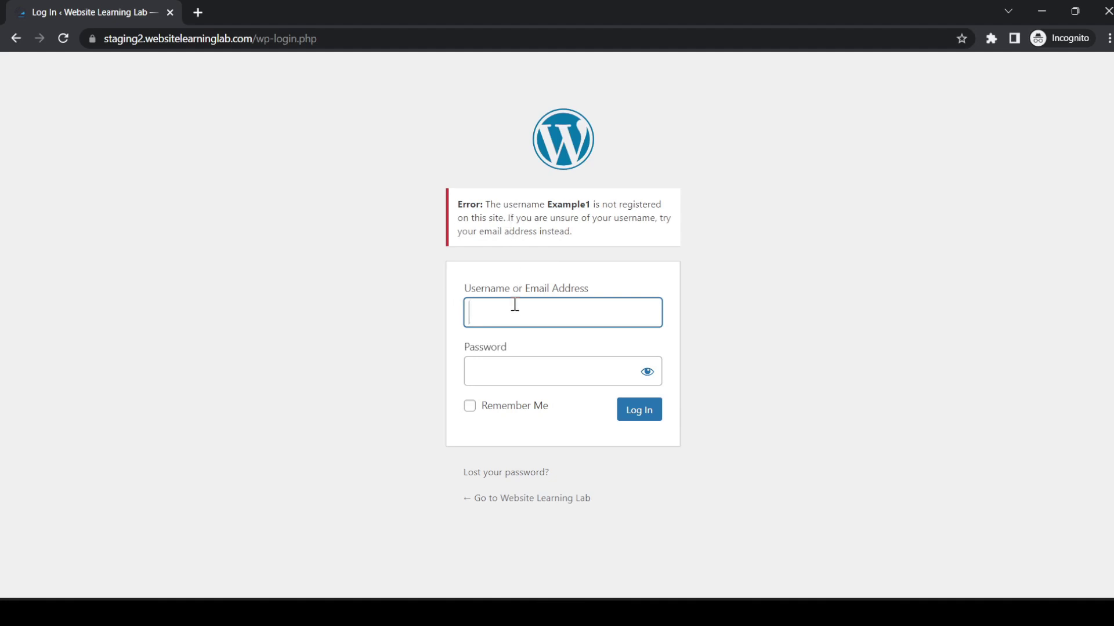
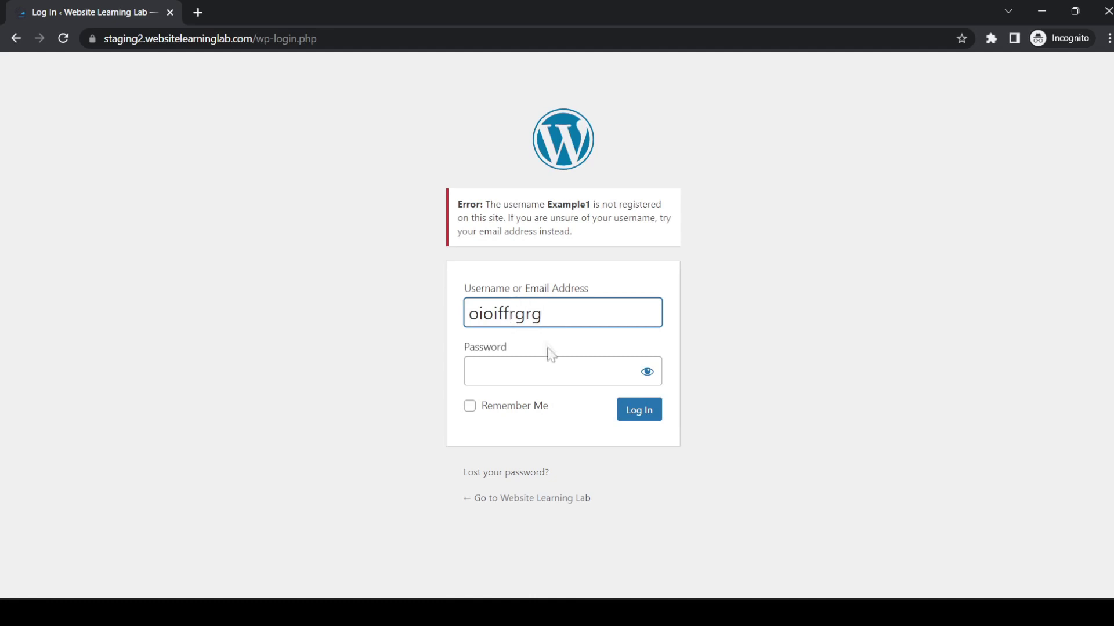
left_click(534, 367)
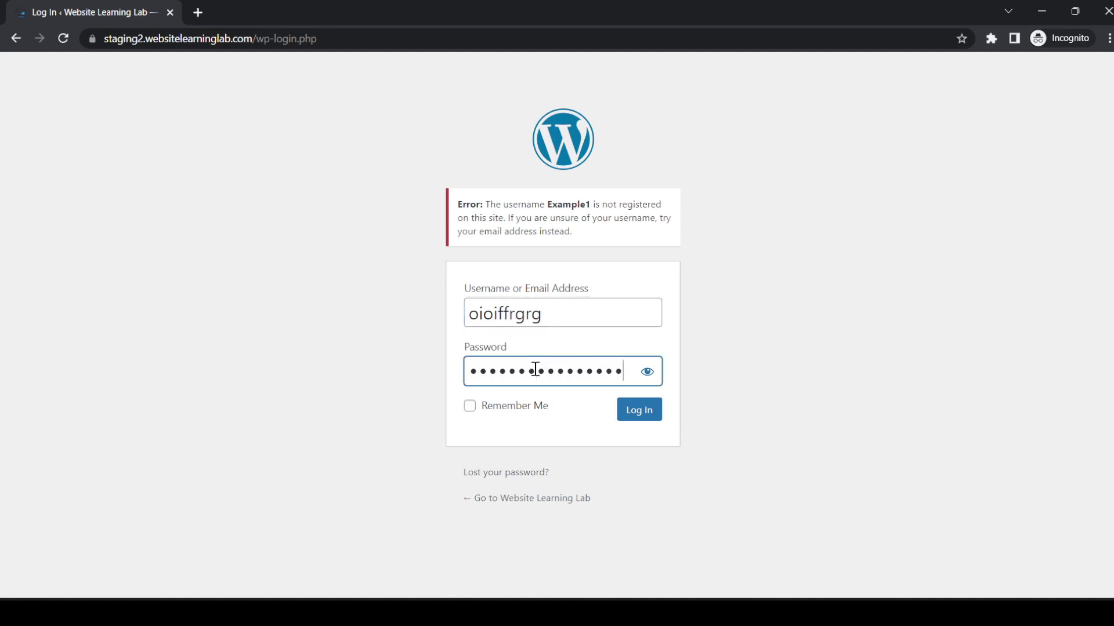
left_click(644, 426)
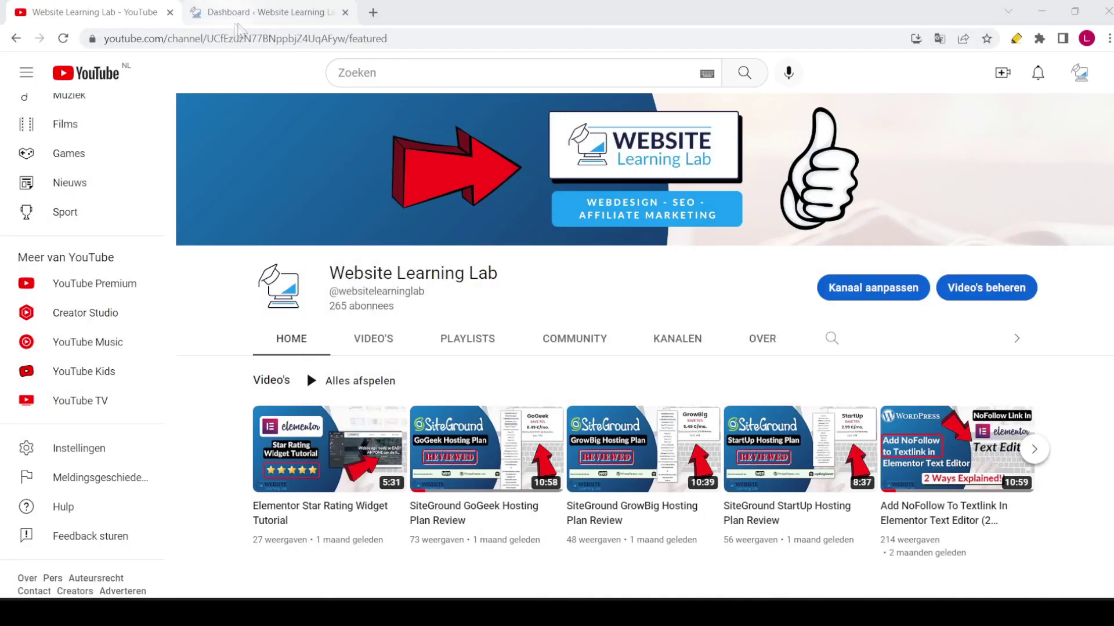
Step: From the dashboard, search Plugins > Add New for 'Limit Login Attempts Reloaded'
left_click(245, 13)
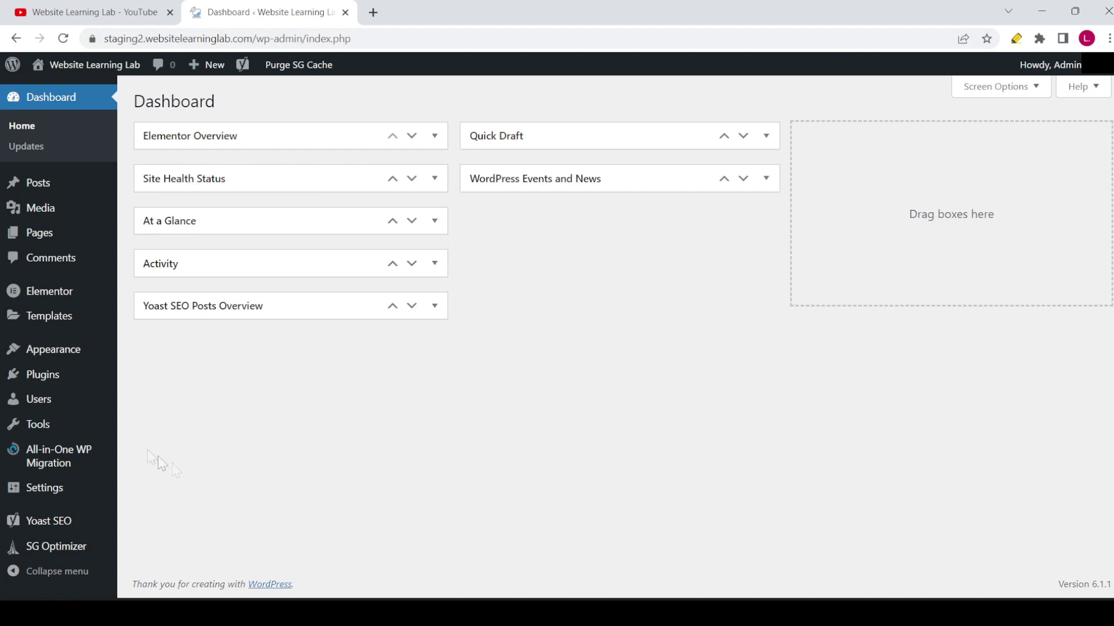
mouse_move(43, 375)
left_click(46, 385)
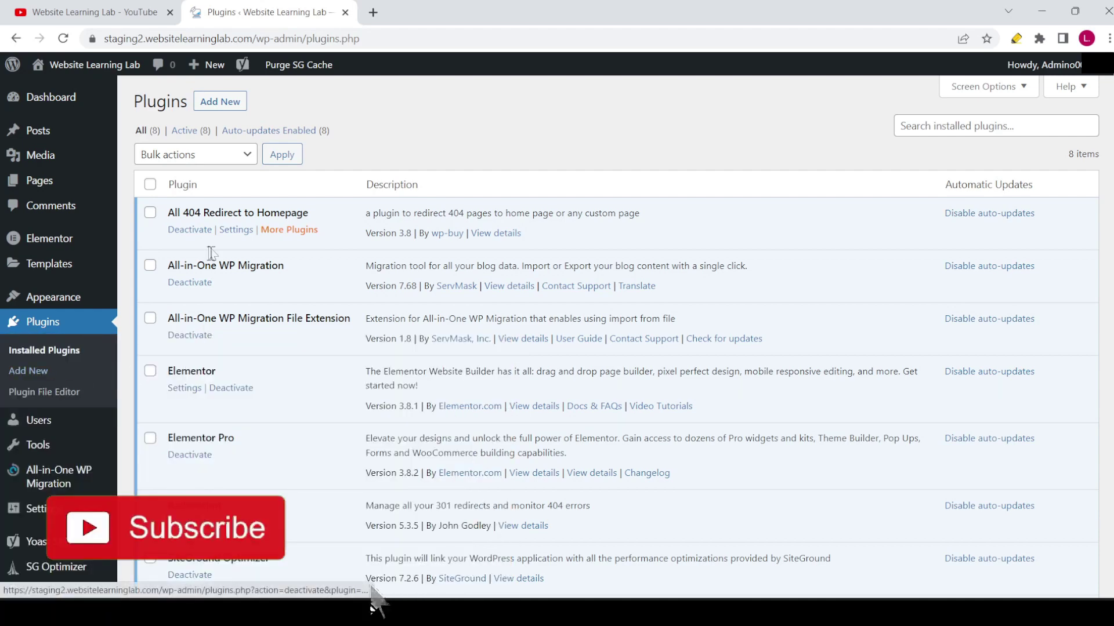
left_click(216, 115)
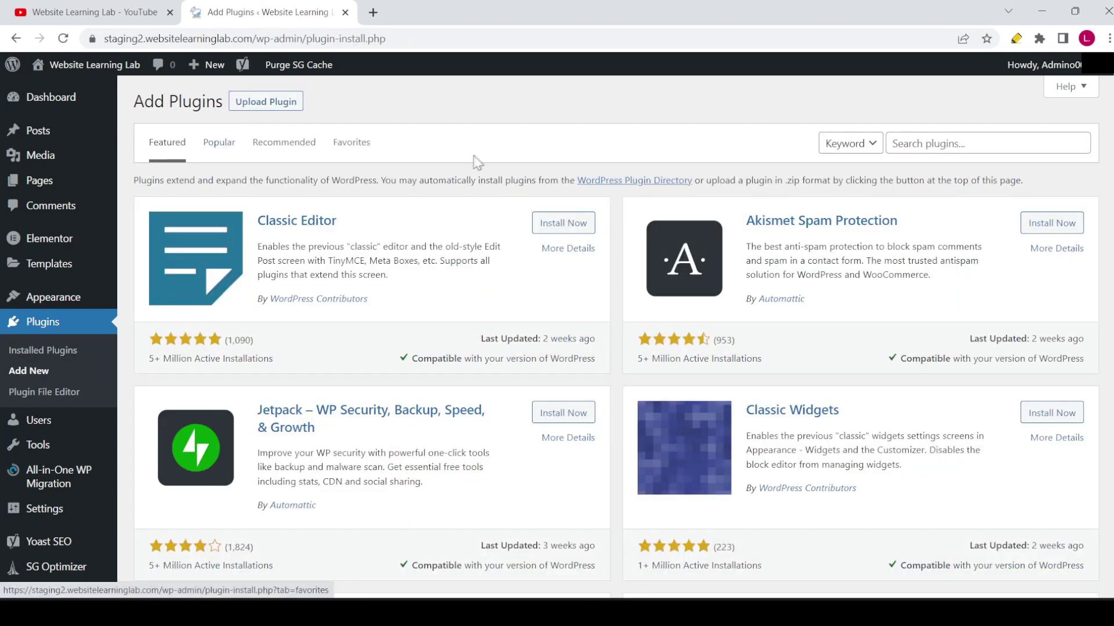
left_click(929, 152)
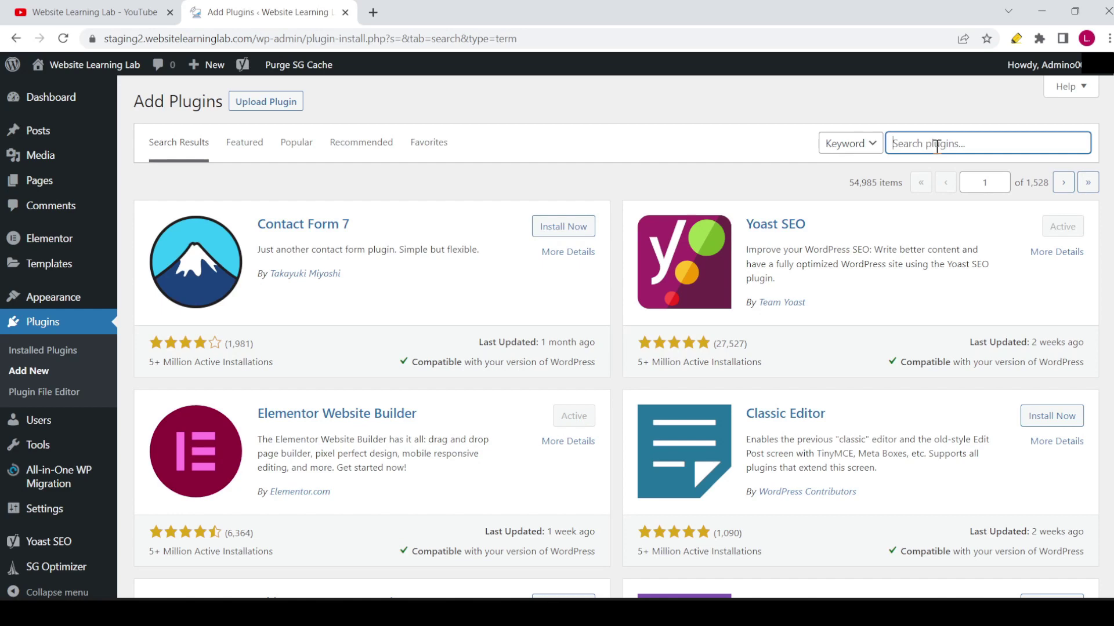
type("Limit Login Attempts Reloaded")
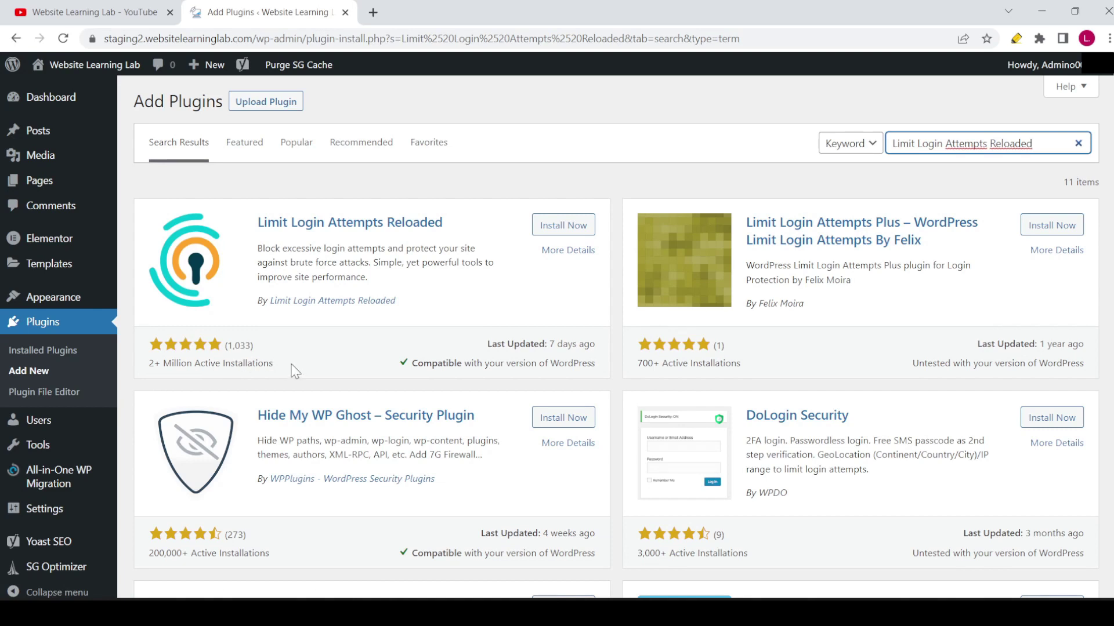
Step: Install and activate Limit Login Attempts Reloaded, then open its dashboard and settings
left_click(583, 232)
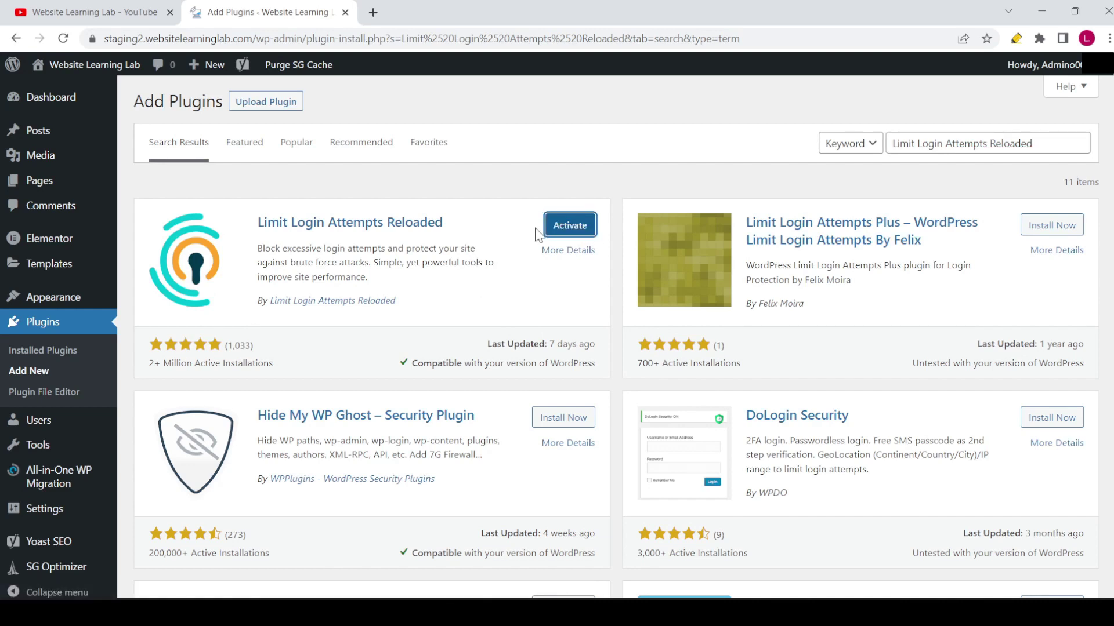
left_click(586, 230)
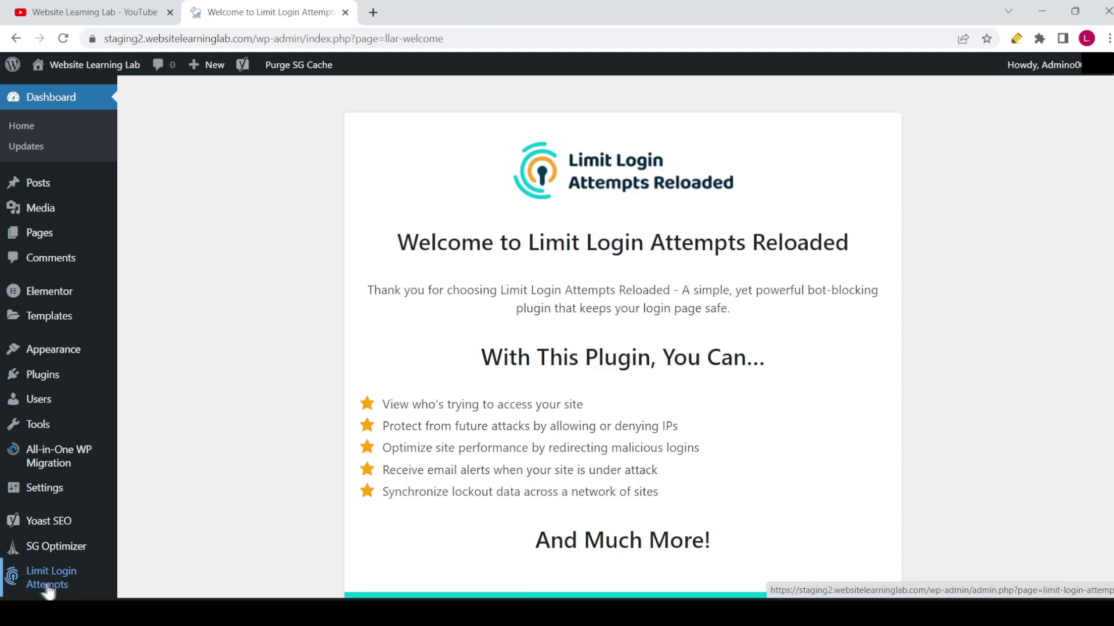
left_click(76, 587)
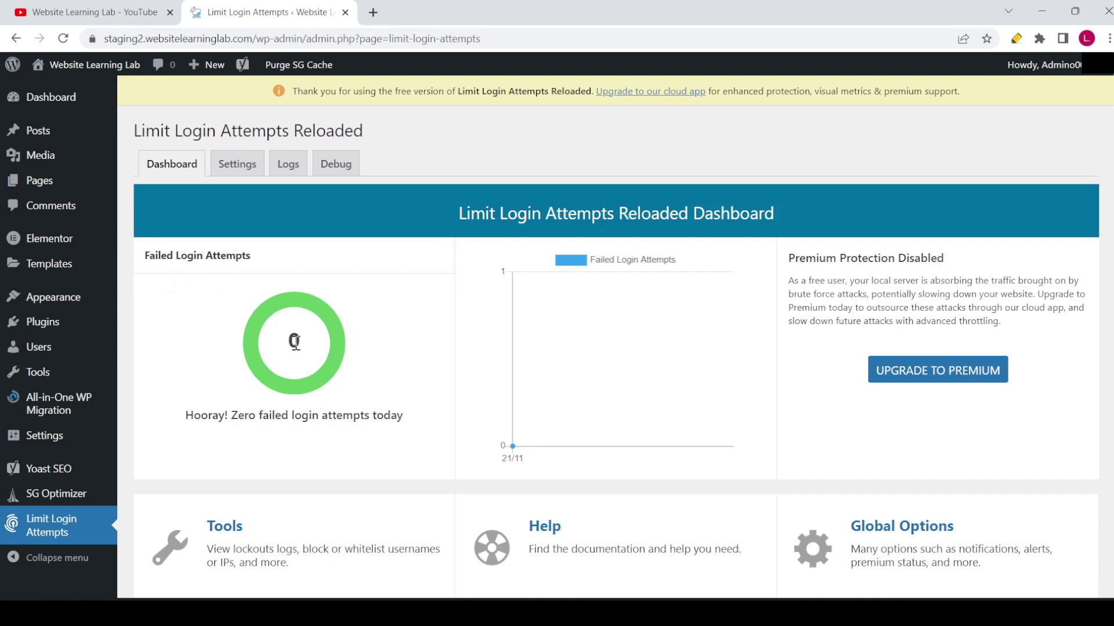
left_click(232, 168)
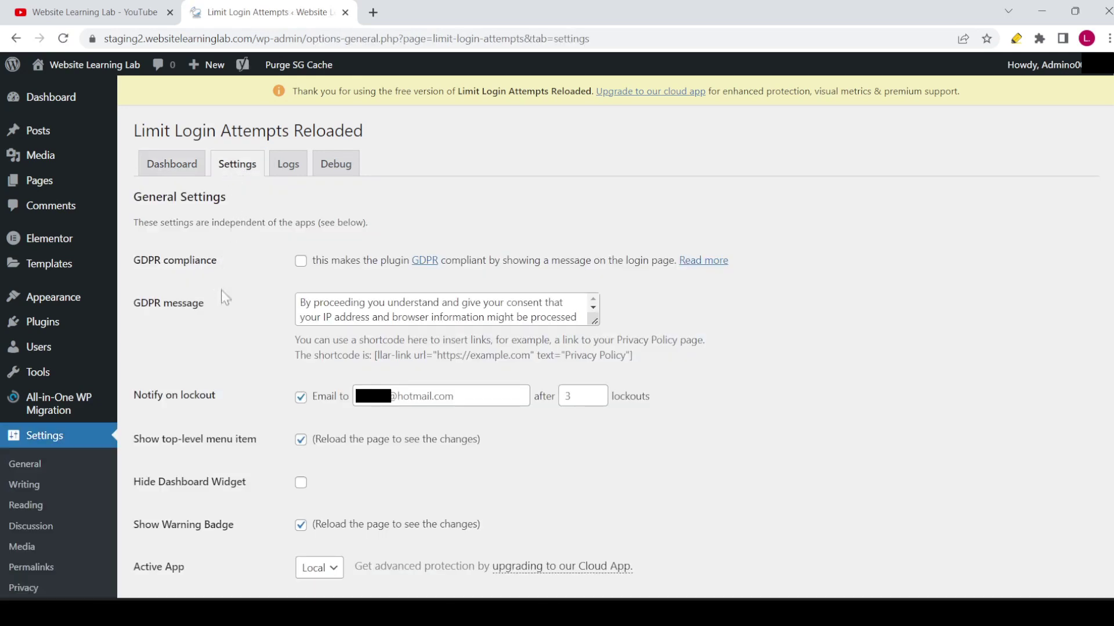
Step: Highlight the Notify on lockout option in the plugin's General Settings
left_click_drag(134, 405, 235, 419)
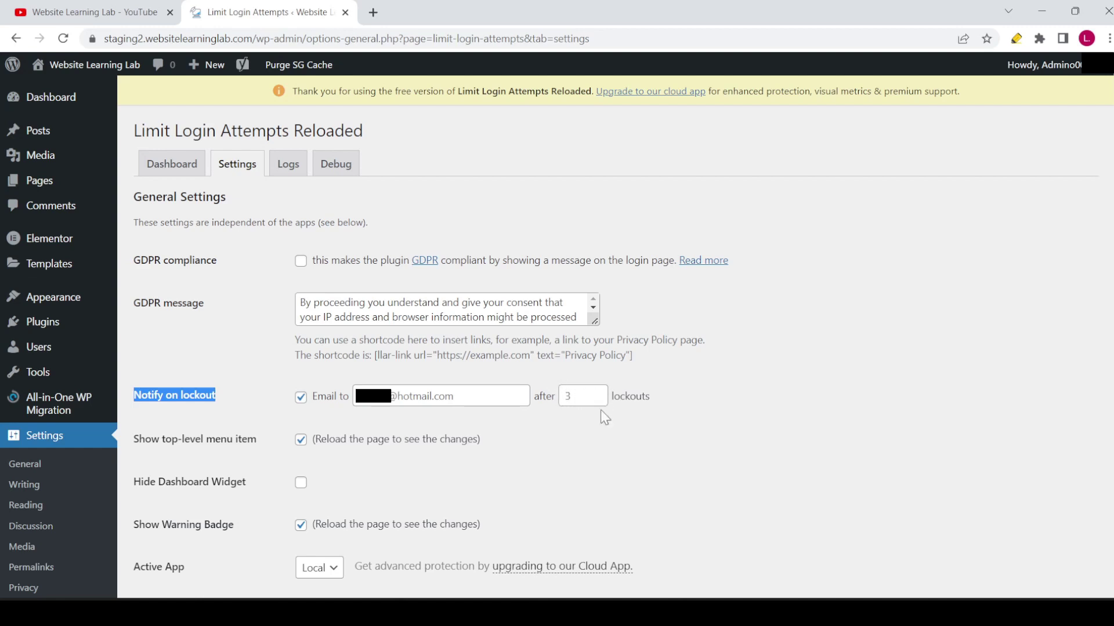
left_click(968, 259)
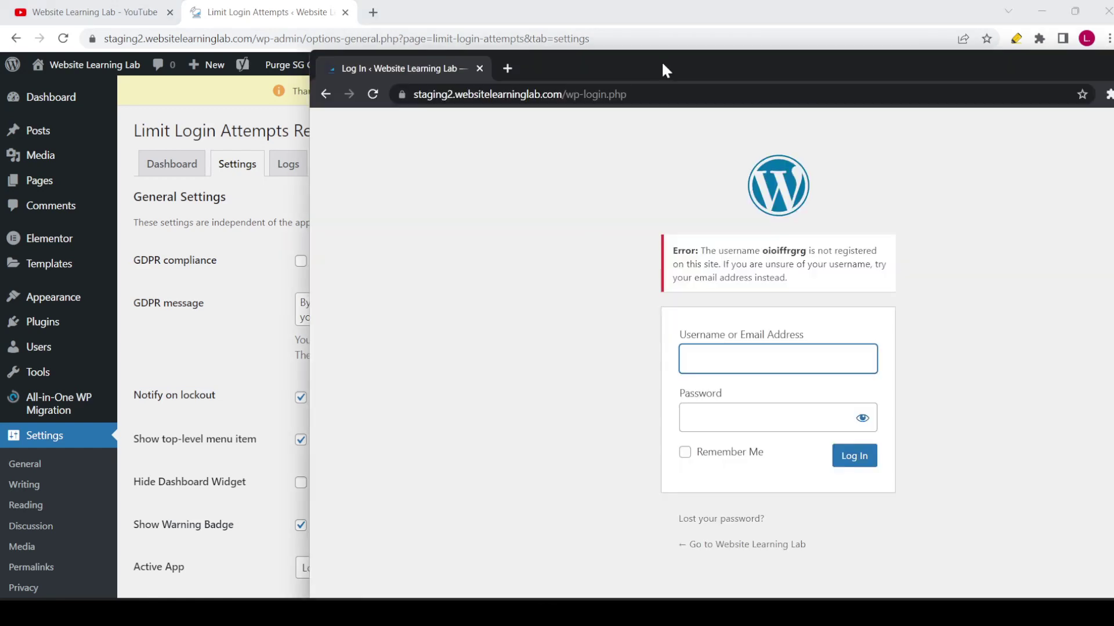
Step: Reload the wp-login.php page in the incognito window and maximize it
left_click_drag(661, 60, 620, 16)
left_click(587, 53)
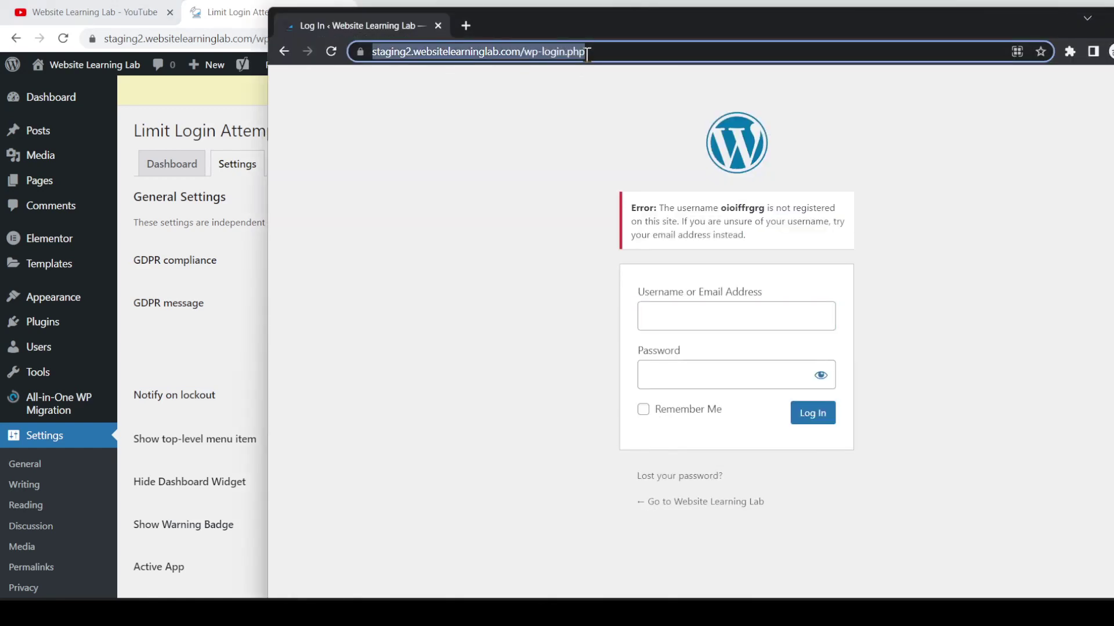
key("Return")
double_click(599, 17)
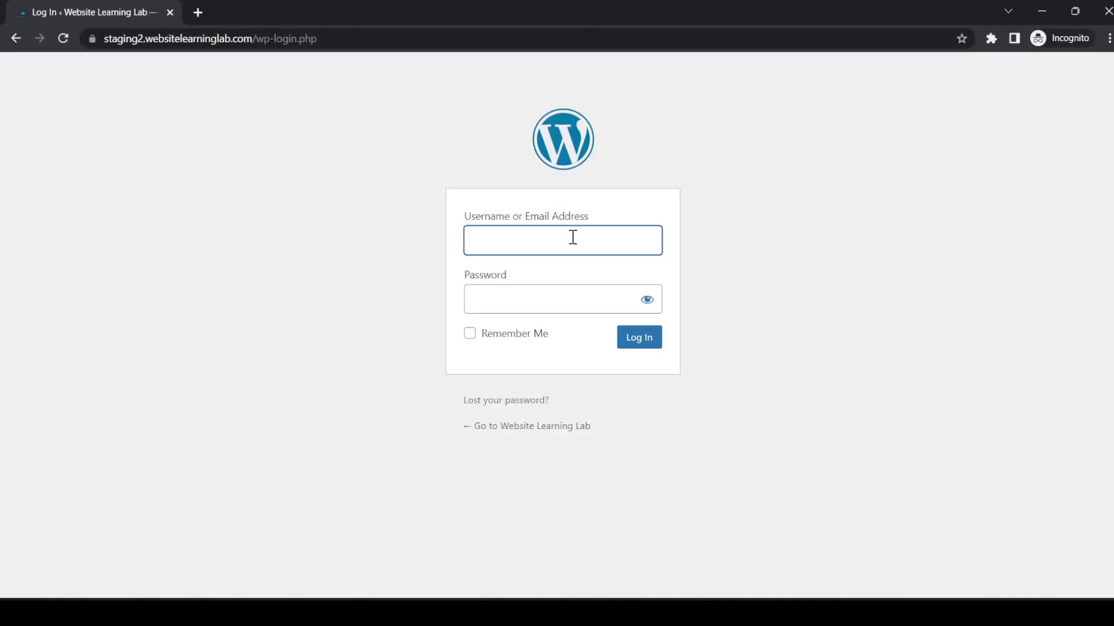
Step: Fail a login as 'djqifjqifjfij' and highlight the '3 attempts remaining' message
type("djqifjqifjfij")
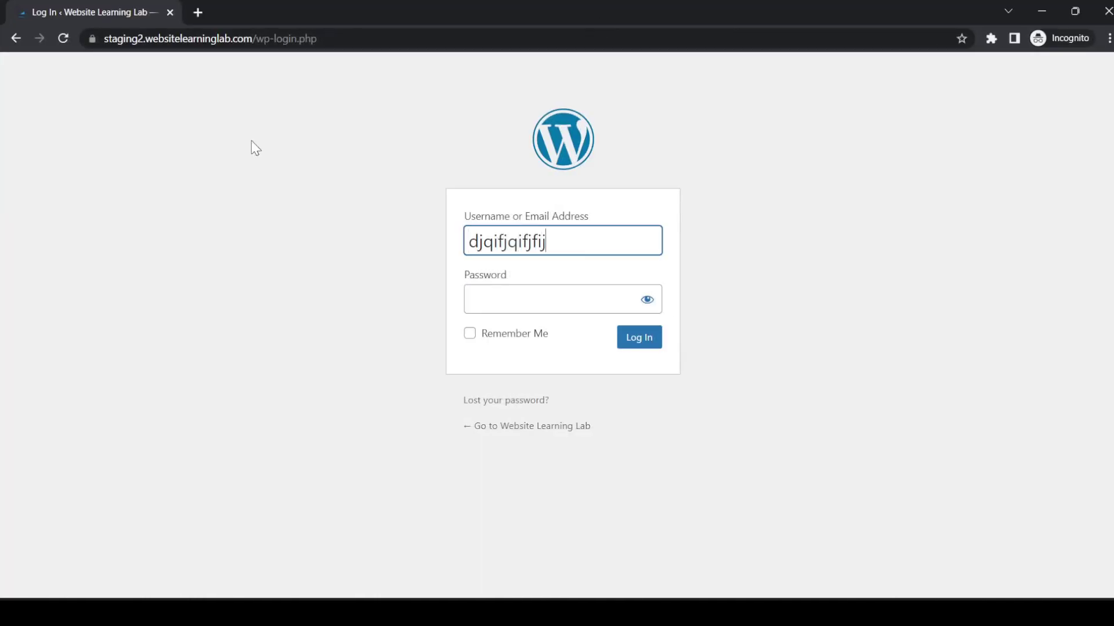
left_click(538, 308)
key("ctrl+v")
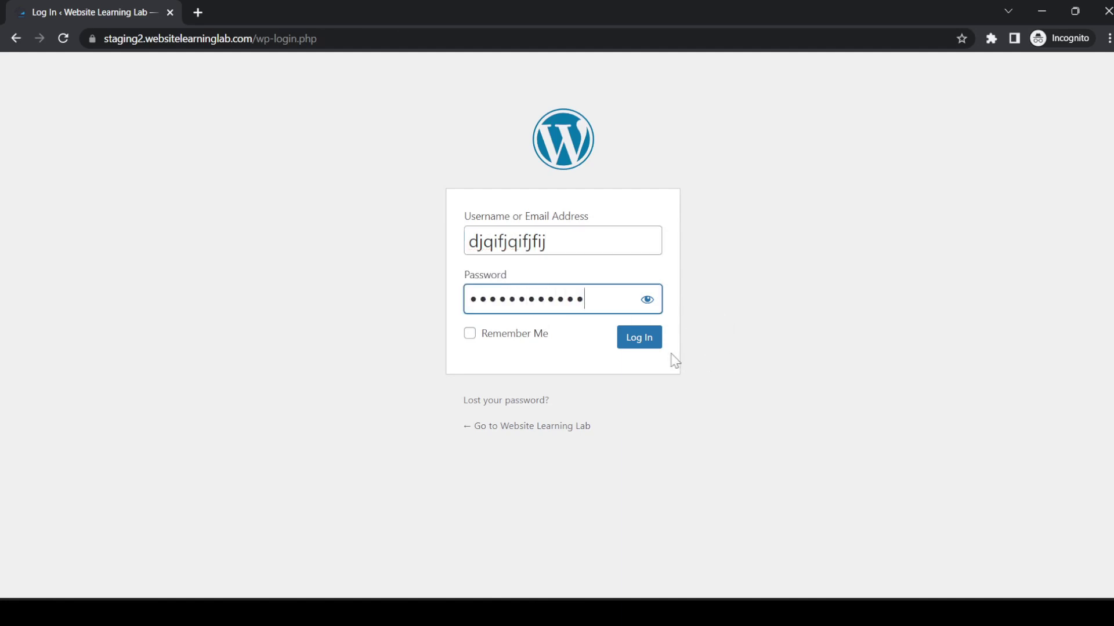
left_click(643, 347)
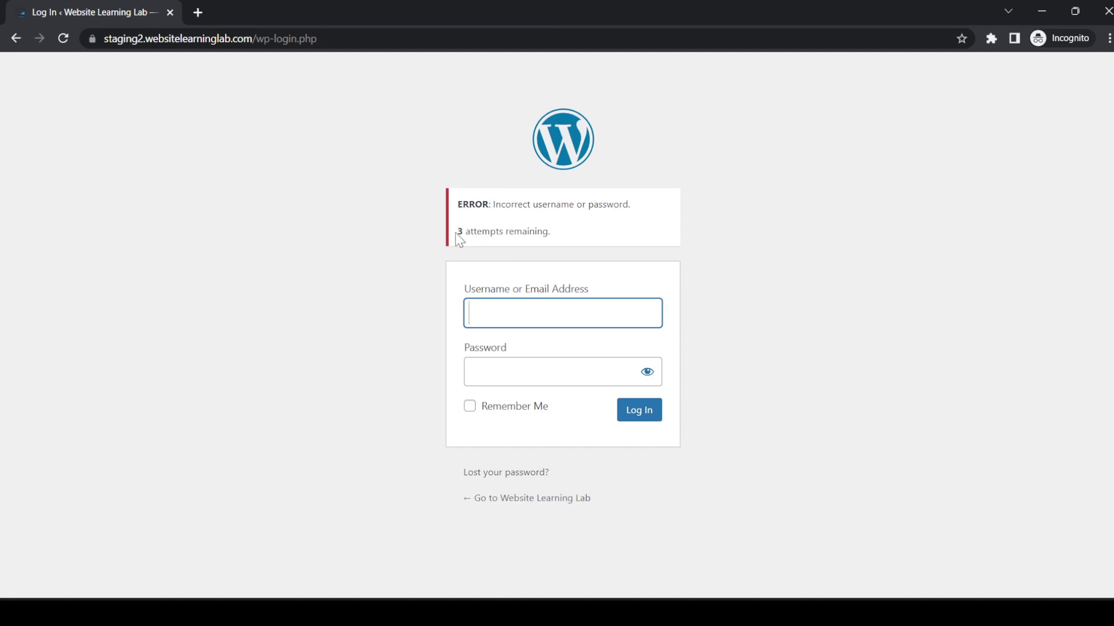
left_click_drag(458, 233, 572, 238)
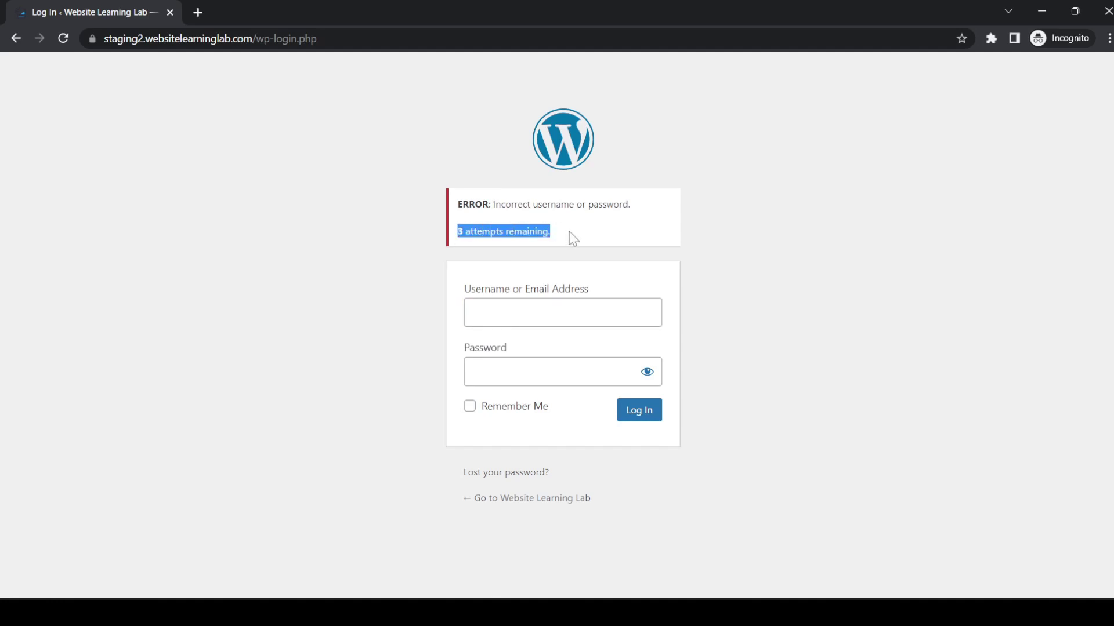
left_click(786, 241)
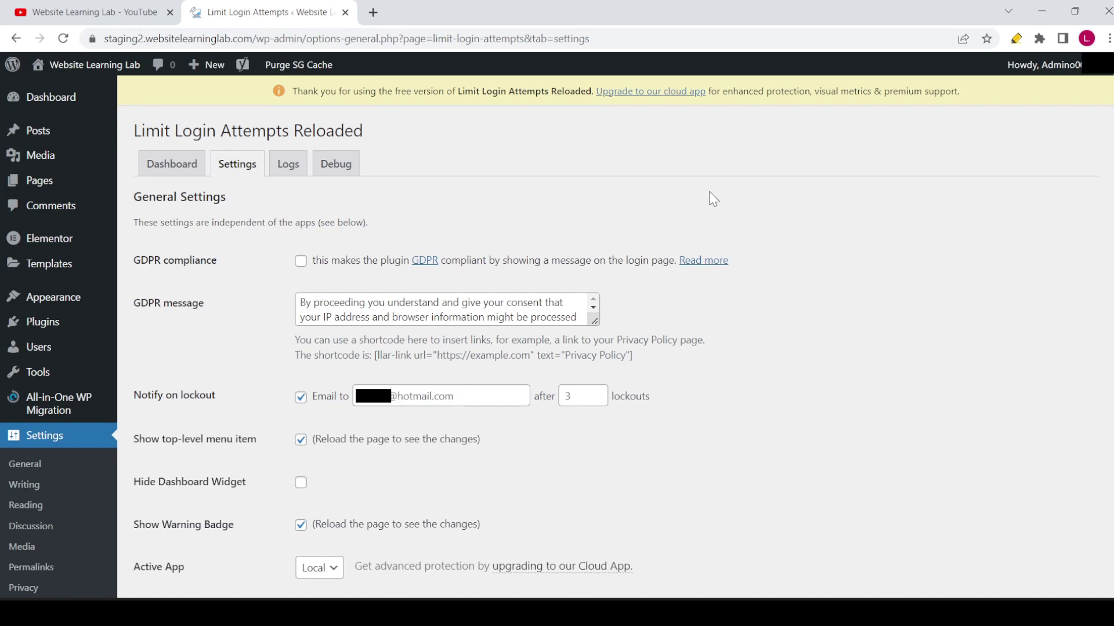
Step: Scroll the installed plugins list to find Limit Login Attempts Reloaded active
left_click(58, 326)
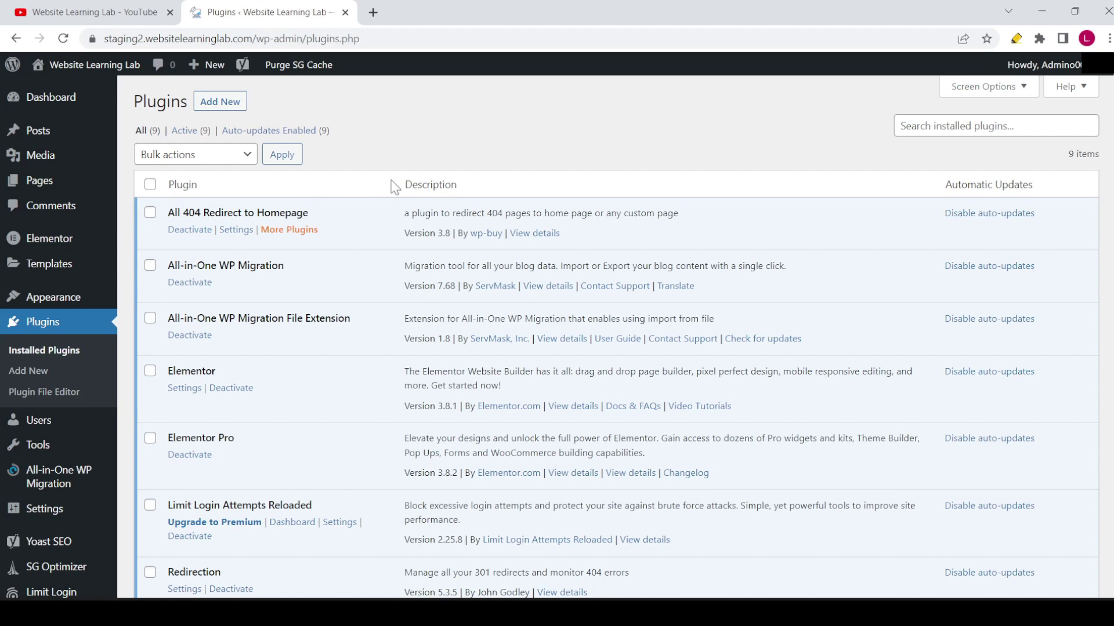
scroll(550, 326, "down", 1)
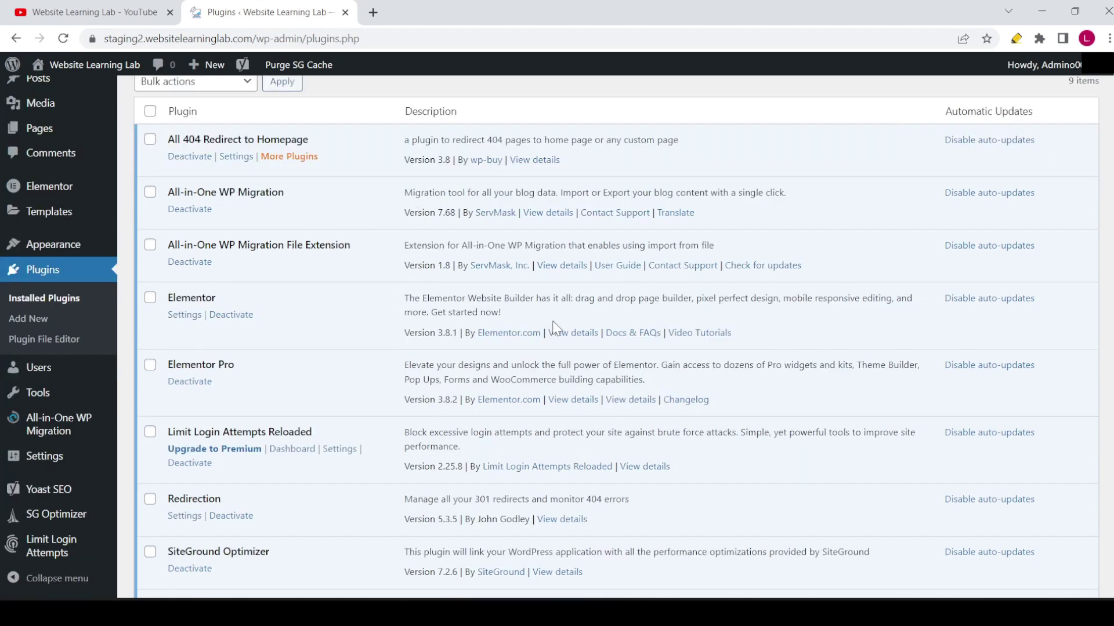
scroll(552, 327, "up", 1)
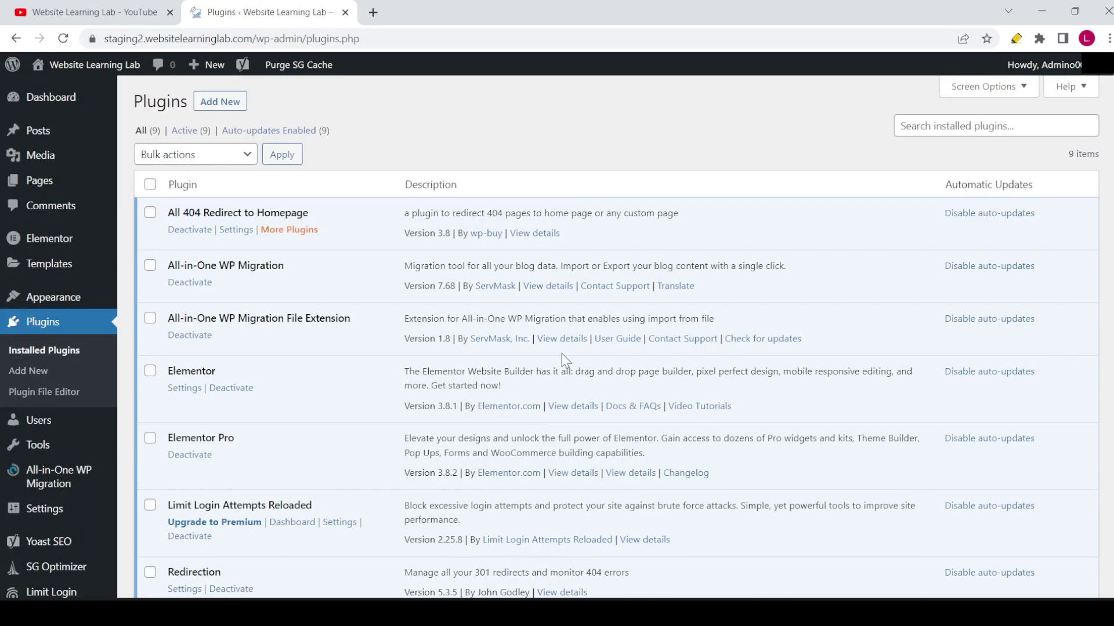